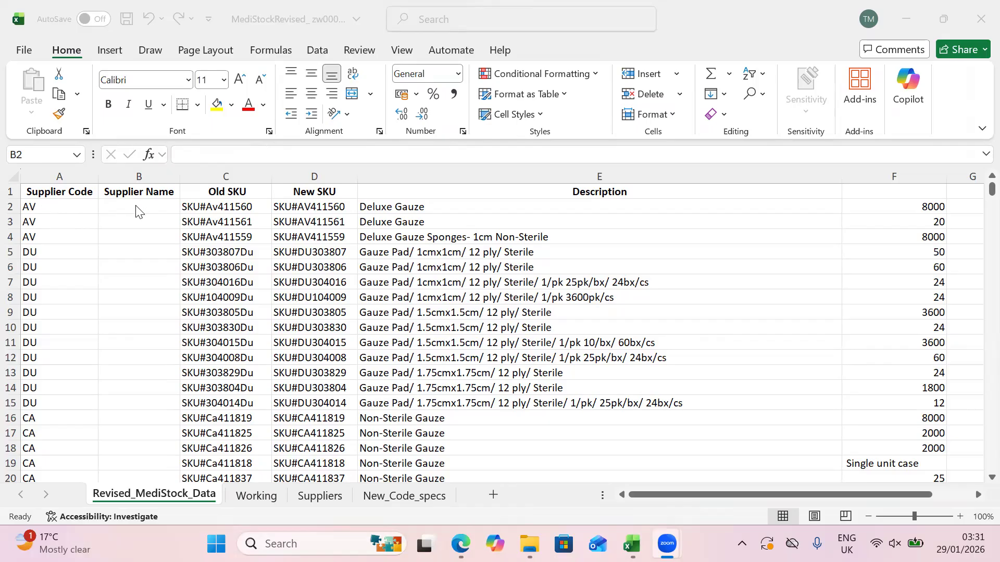
- Review the Supplier Name and Supplier Code columns on the Suppliers sheet
left_click(321, 501)
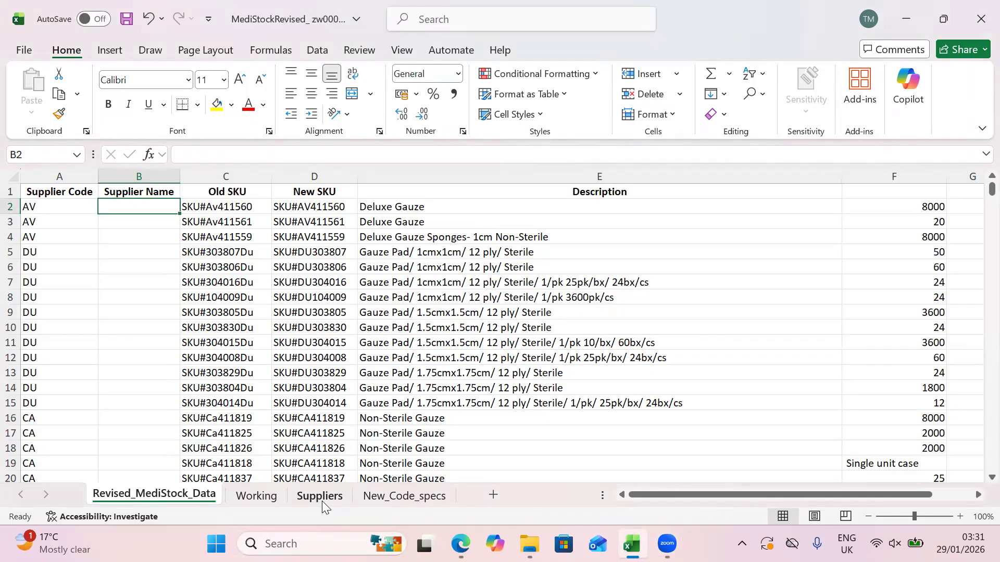
left_click(322, 501)
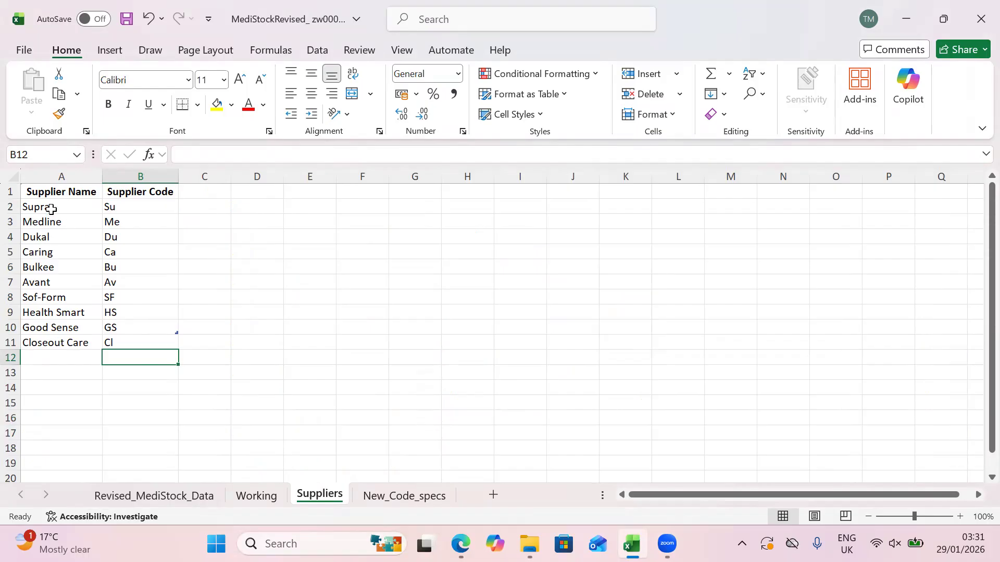
left_click(64, 180)
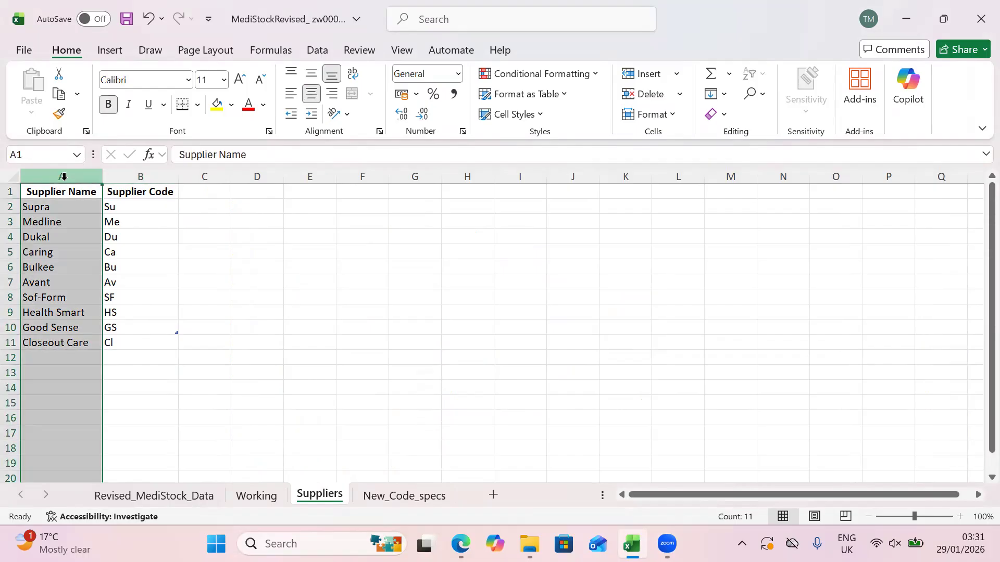
left_click(155, 176)
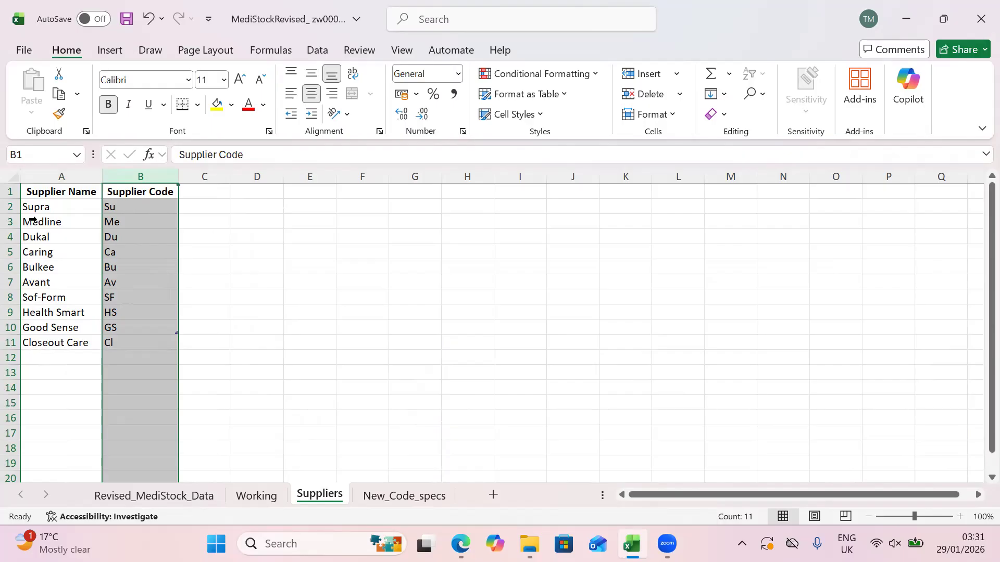
left_click(258, 295)
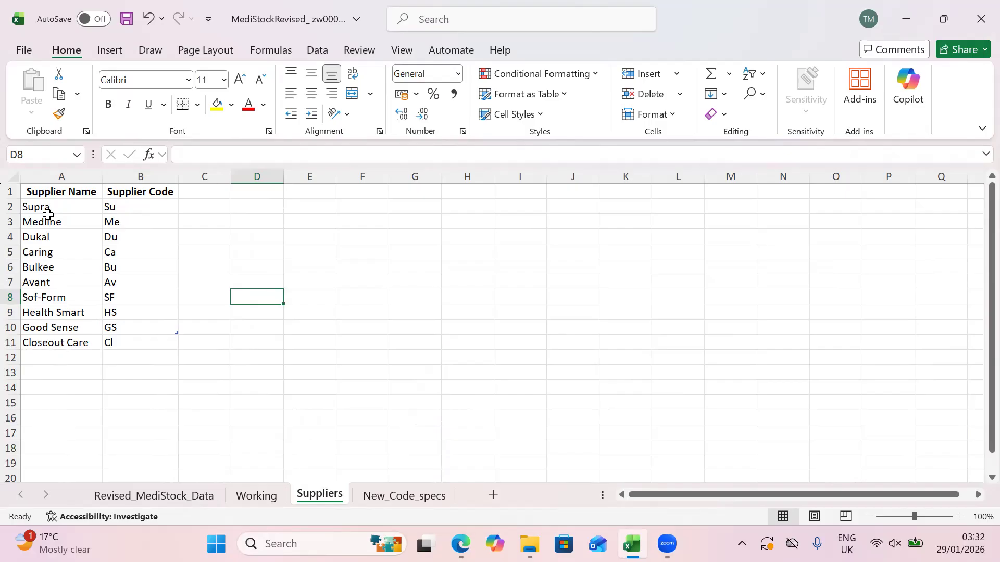
left_click_drag(116, 208, 124, 341)
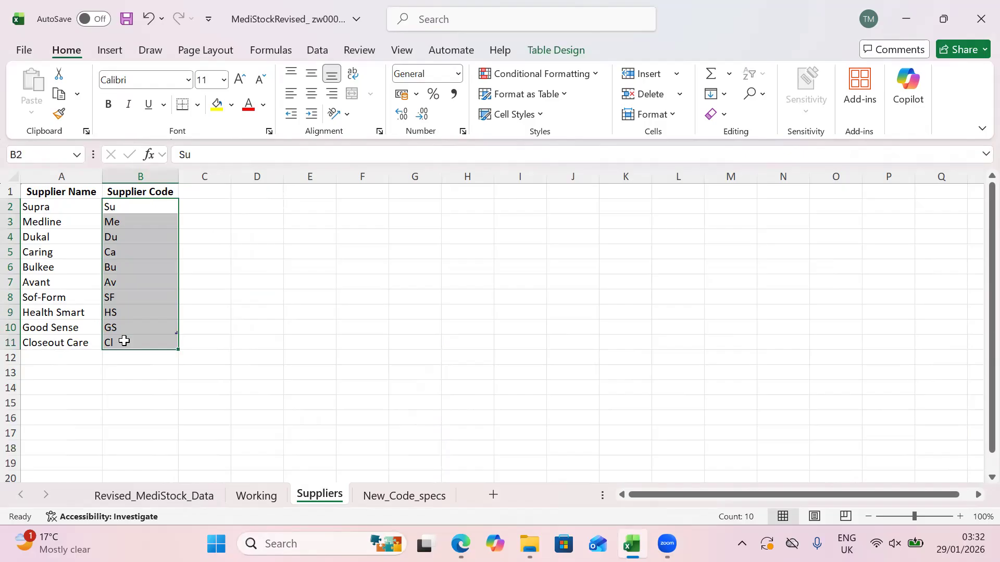
left_click(134, 241)
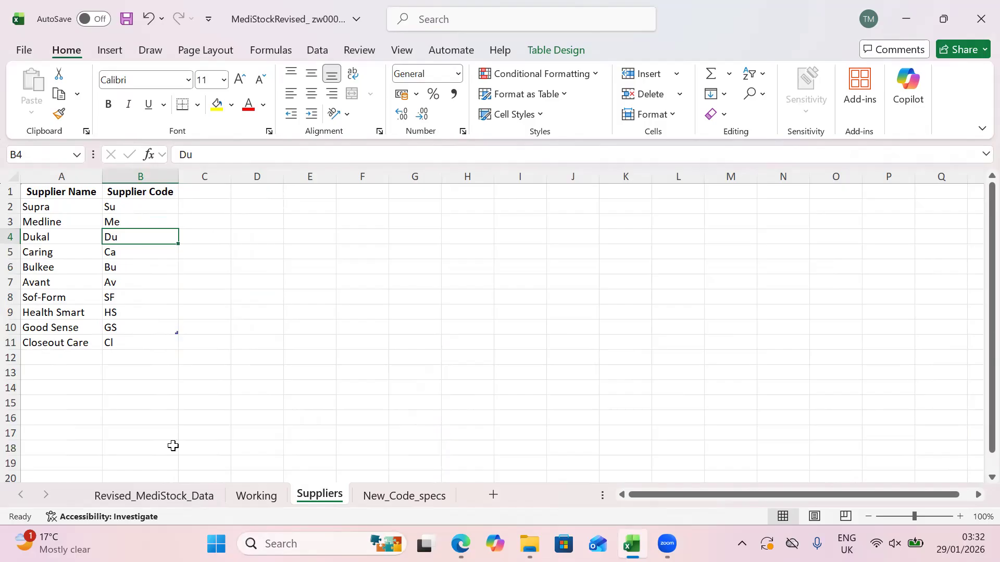
- Compare the supplier code formula in A2 of Revised_MediStock_Data with the Supplier Code column on the Suppliers sheet
left_click(184, 494)
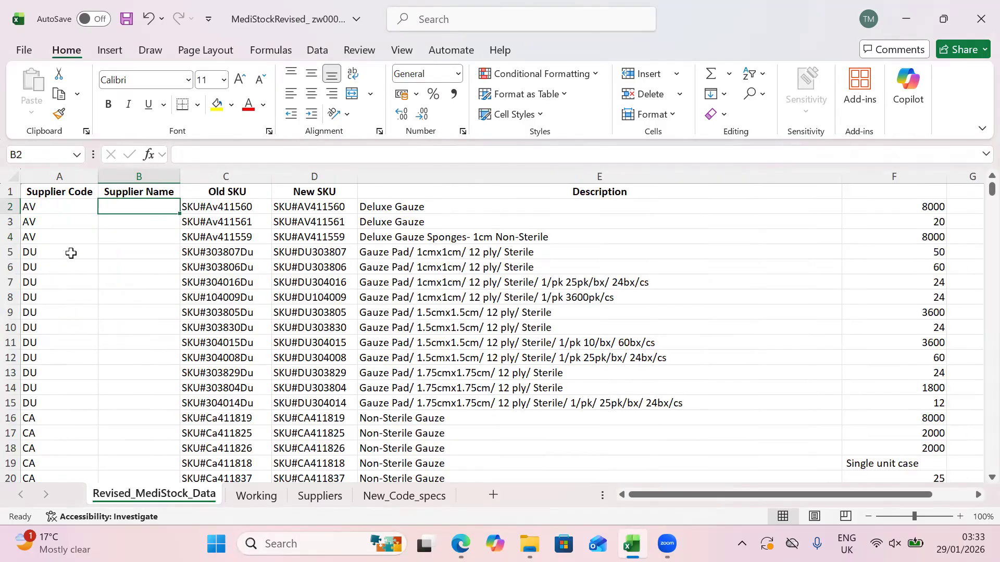
left_click(61, 210)
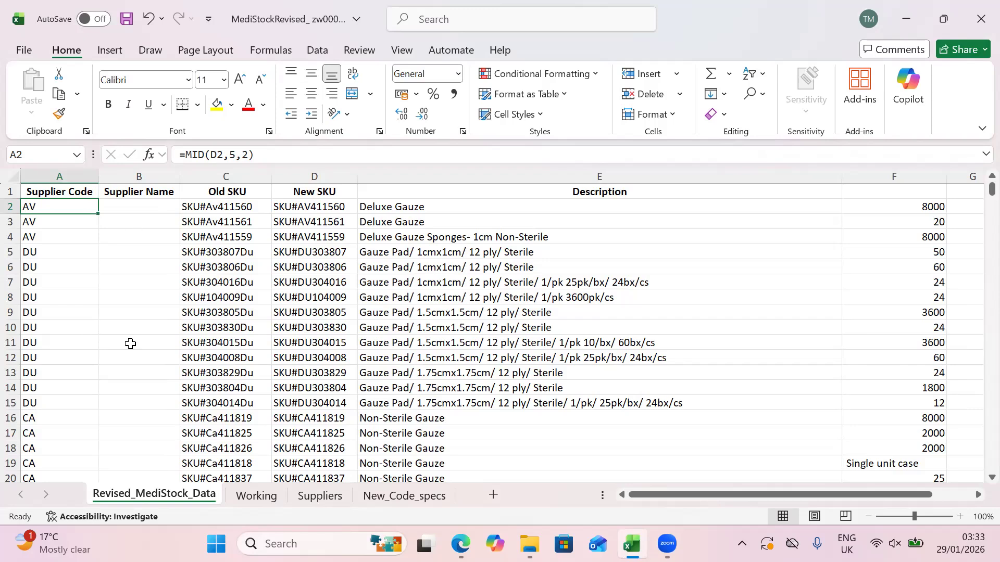
left_click(319, 496)
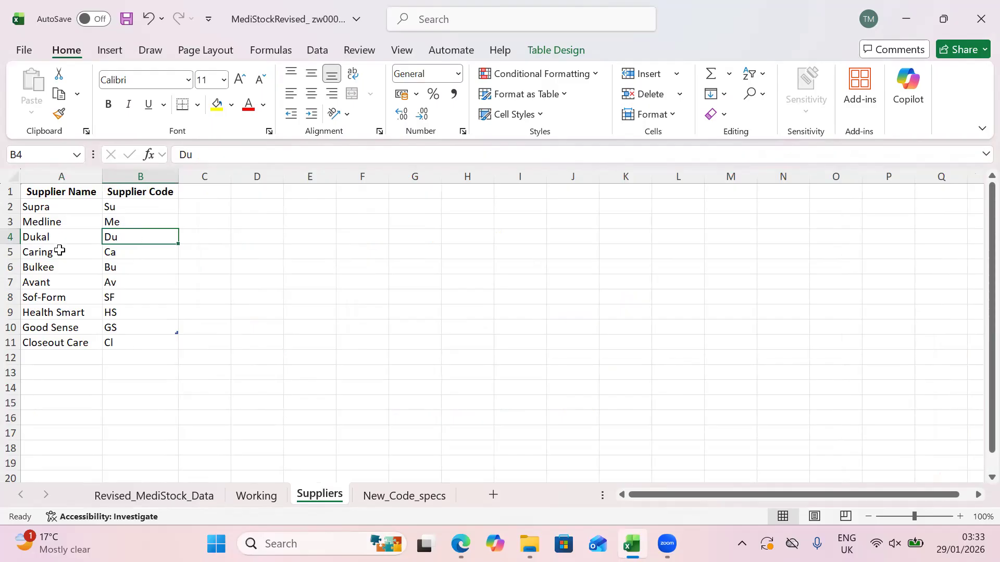
left_click(132, 197)
left_click(133, 198)
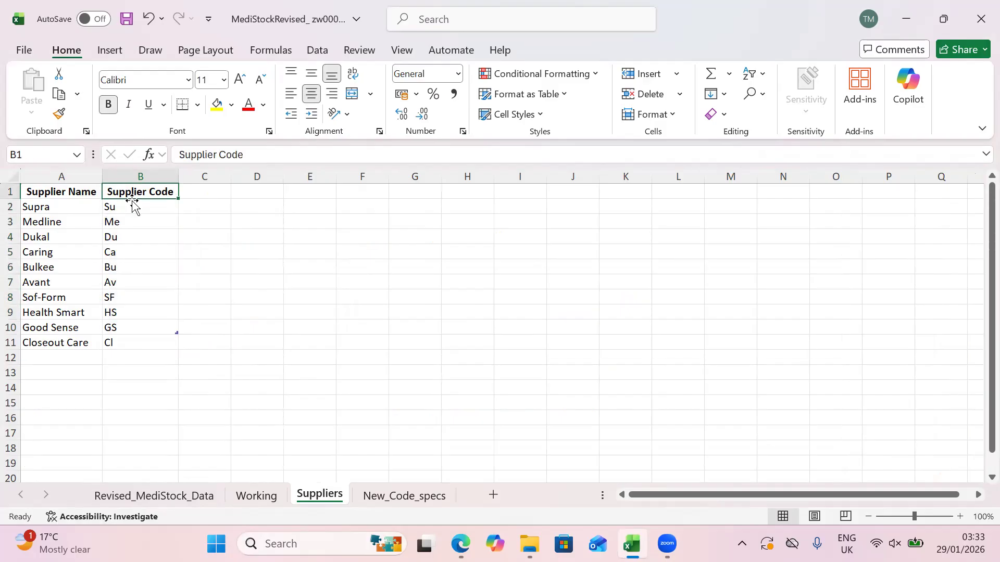
left_click(130, 203)
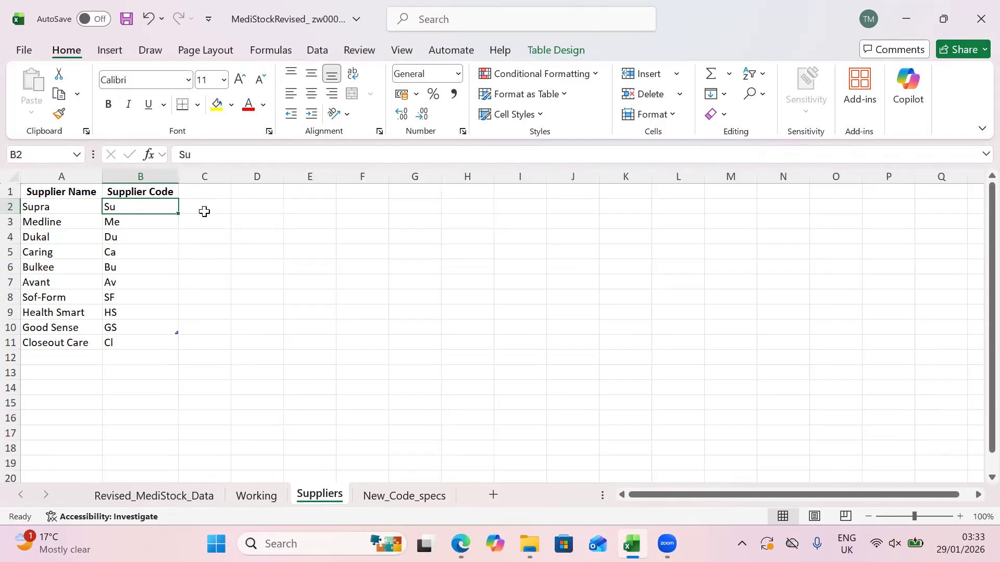
- Examine the code in B2, the code range B2:B11 and the whole supplier range A2:B11 on the Suppliers sheet
double_click(146, 206)
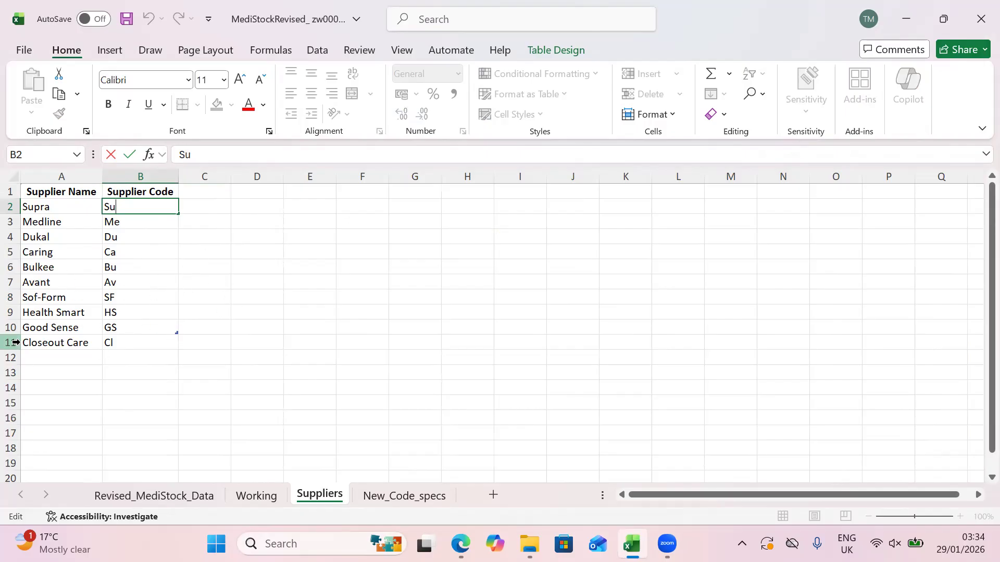
mouse_move(119, 200)
left_mouse_down()
mouse_move(129, 254)
mouse_move(123, 203)
left_mouse_up()
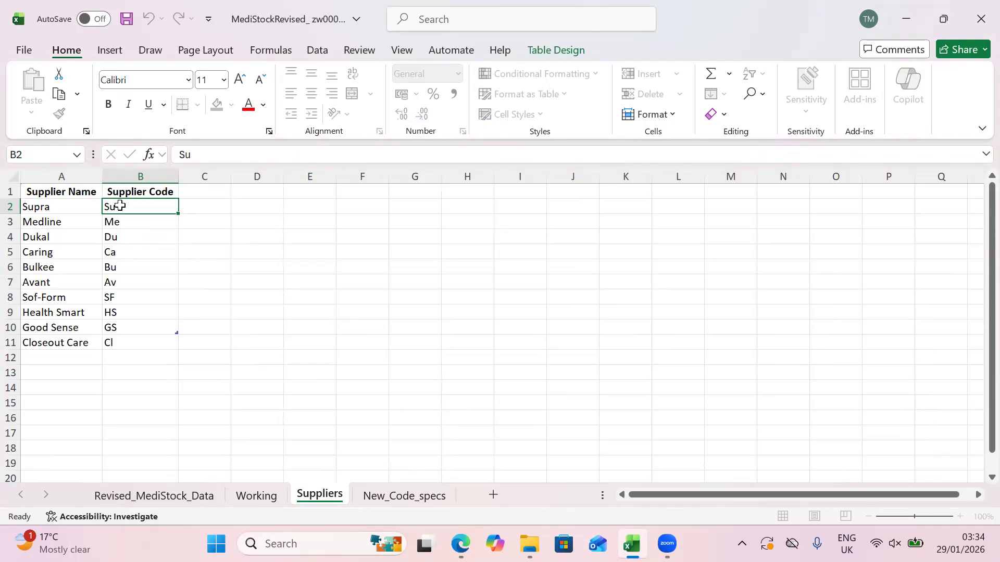
left_click(183, 207)
left_click_drag(149, 209, 157, 341)
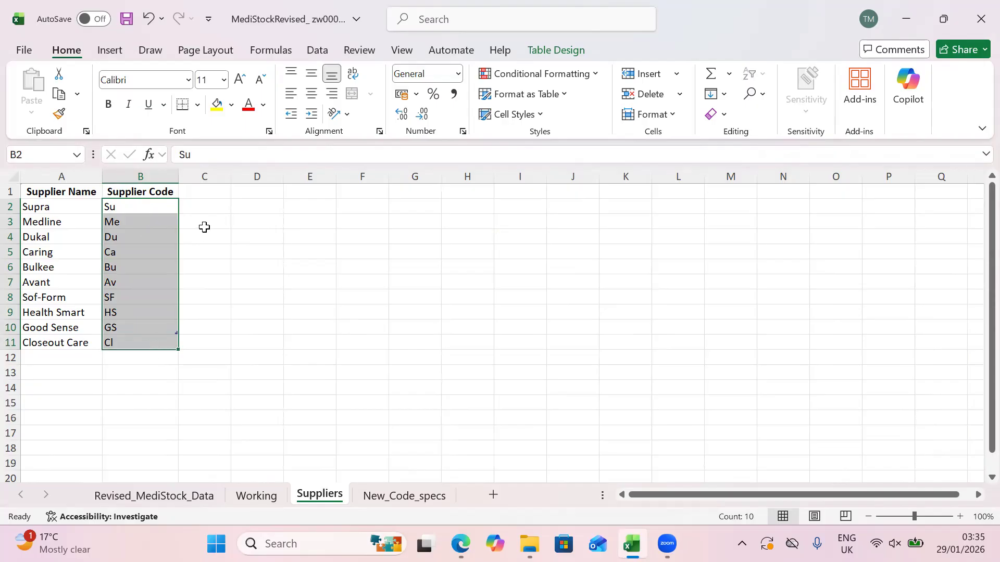
left_click_drag(216, 206, 153, 348)
left_click(80, 209)
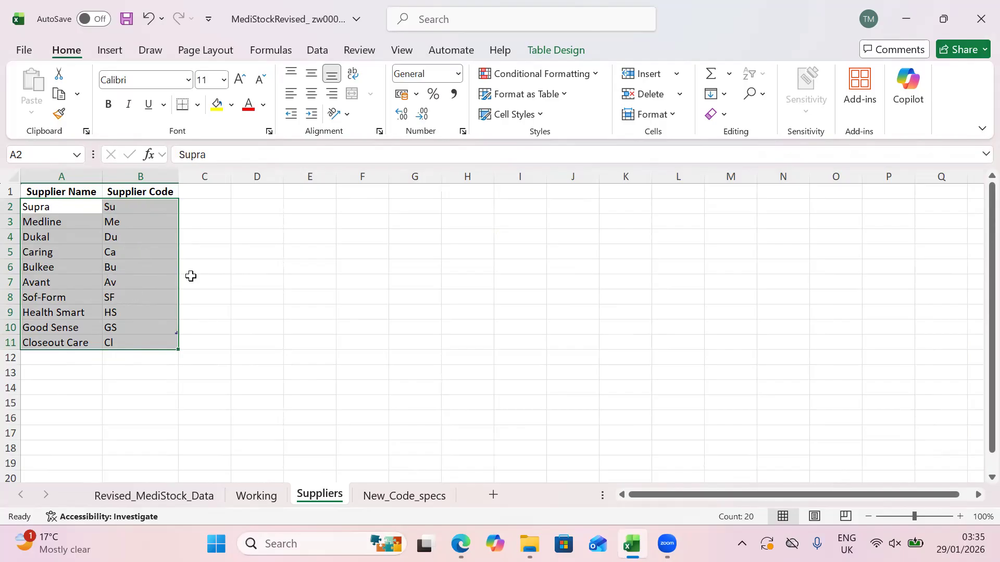
left_click(162, 280)
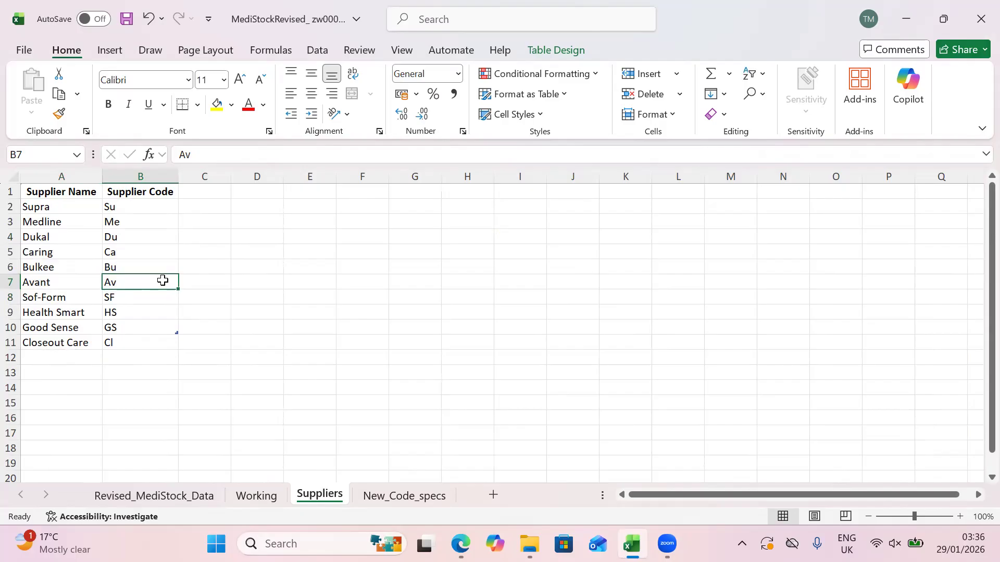
- Start an INDEX formula in B2 of Revised_MediStock_Data with Suppliers!A2:B11 as its array
left_click(195, 490)
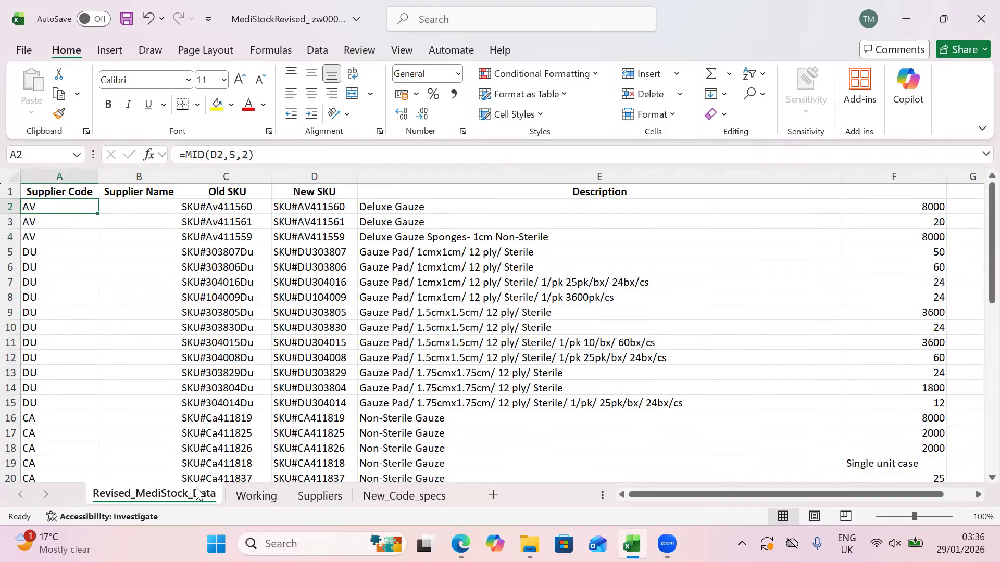
left_click(115, 208)
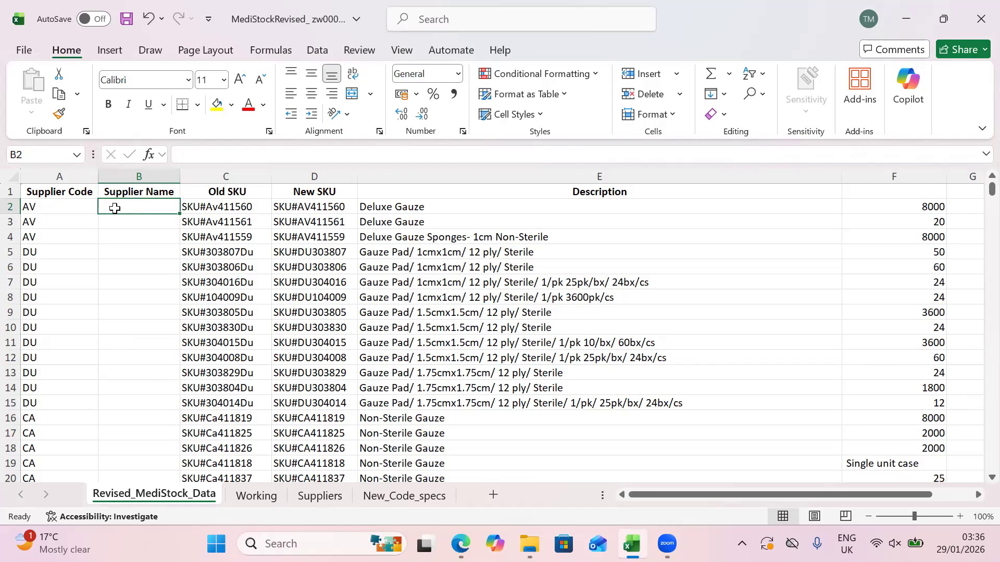
type("i")
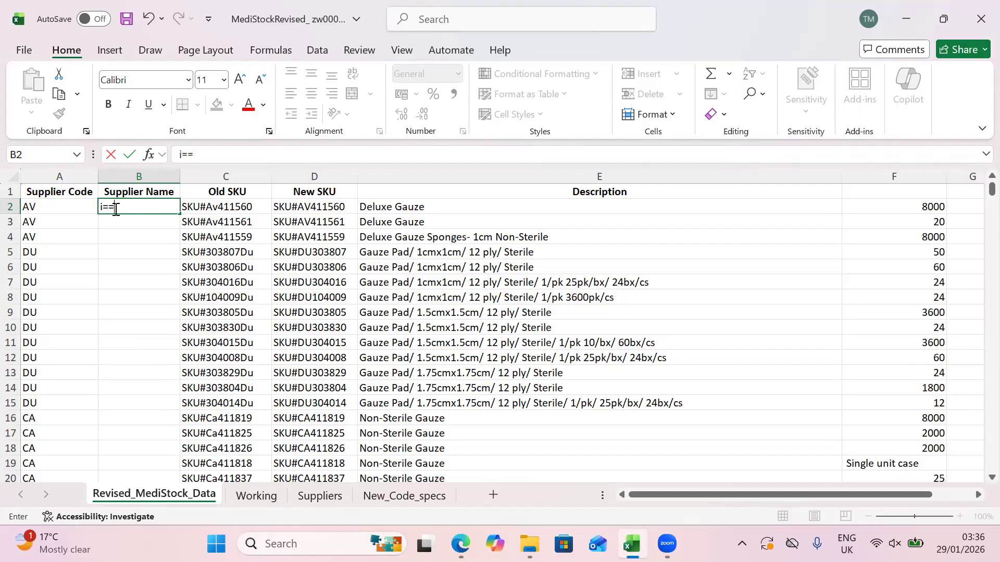
type("=in")
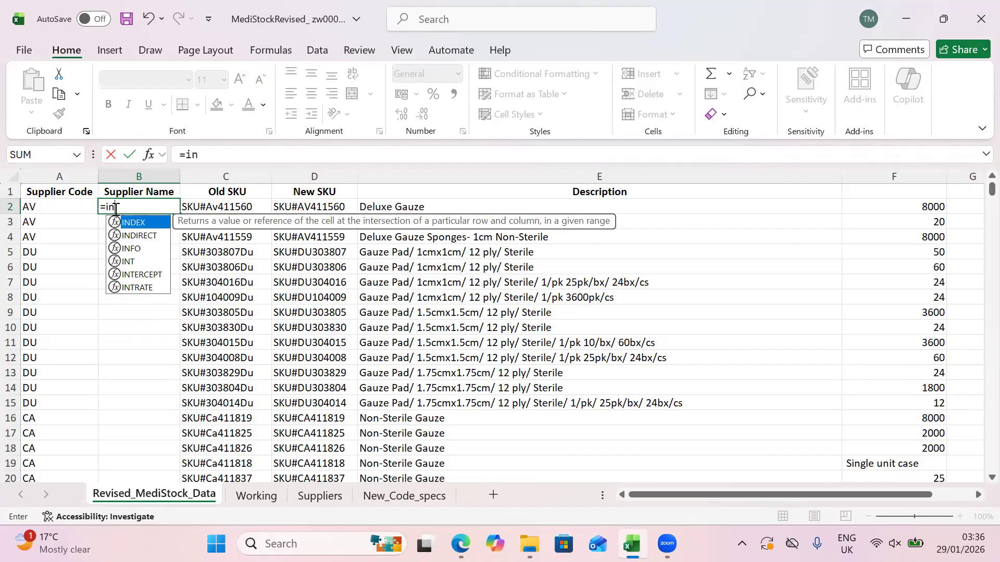
double_click(130, 225)
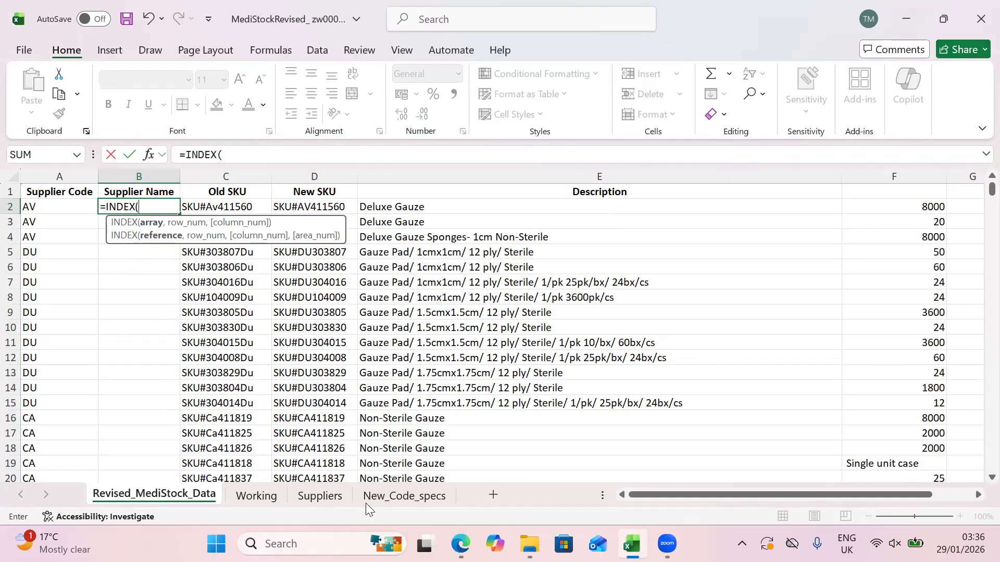
left_click(327, 499)
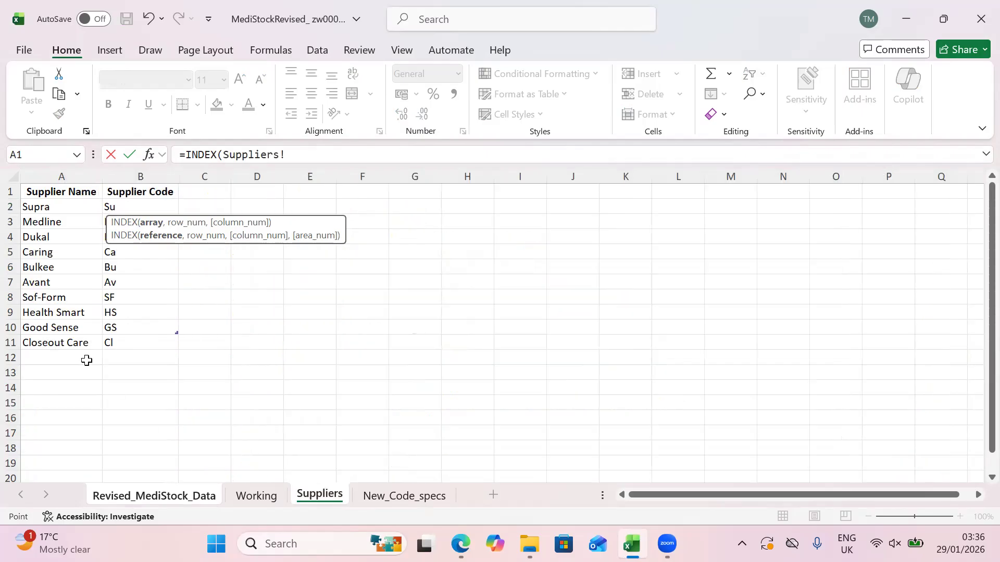
left_click_drag(60, 209, 128, 337)
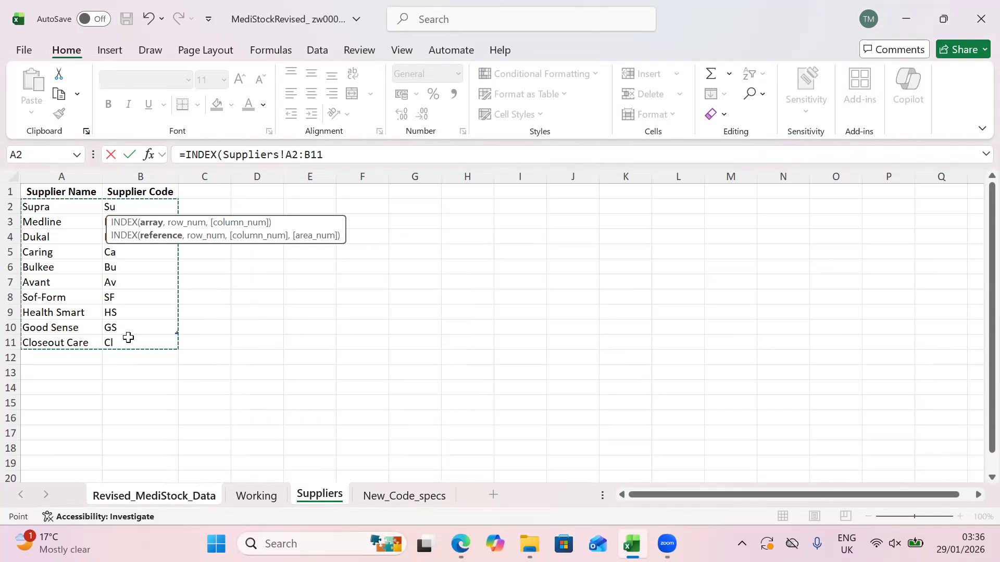
type(",")
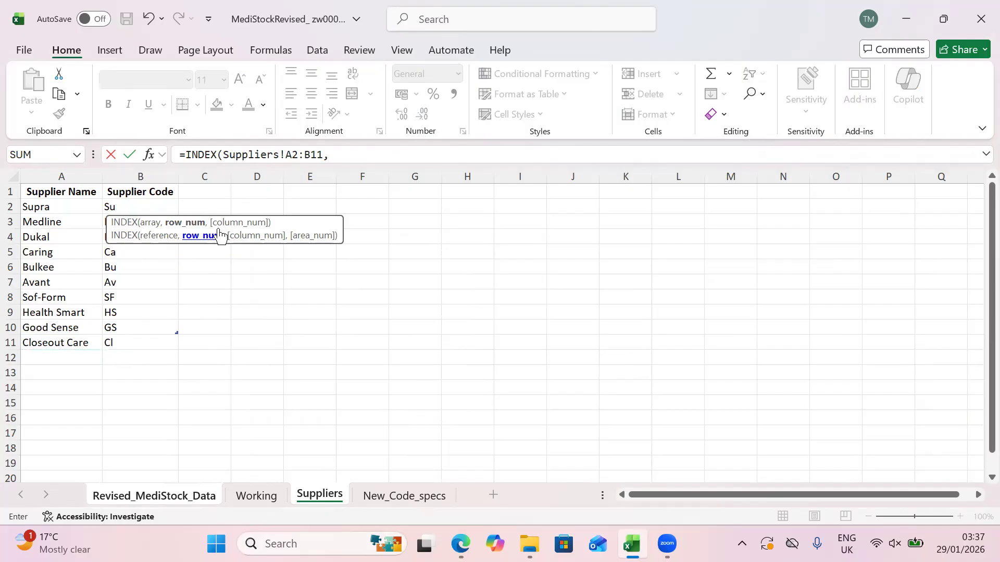
- Nest a MATCH function as the INDEX row number, with Revised_MediStock_Data!A2 as its lookup value
left_click(331, 156)
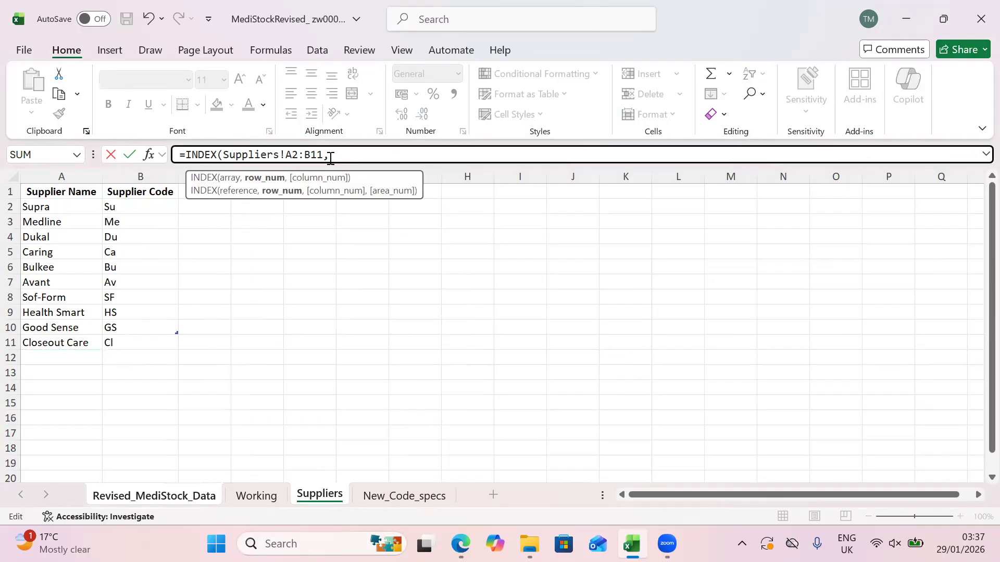
type("m")
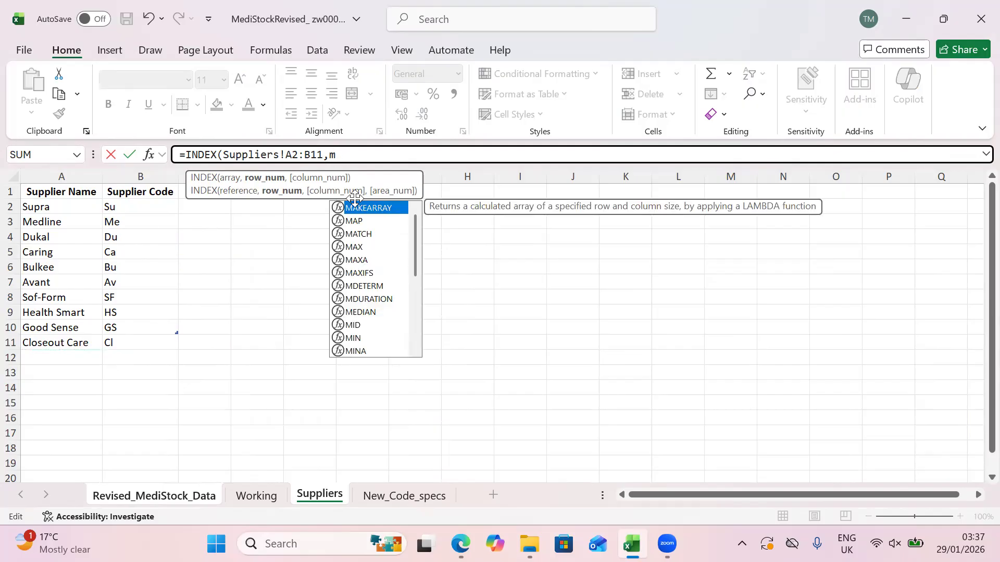
double_click(368, 230)
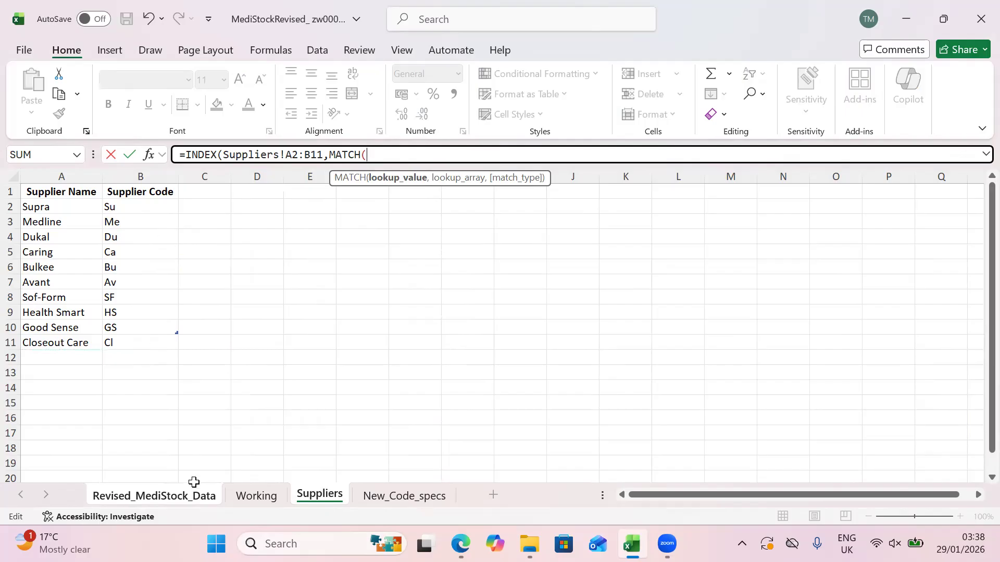
left_click(194, 497)
left_click(41, 207)
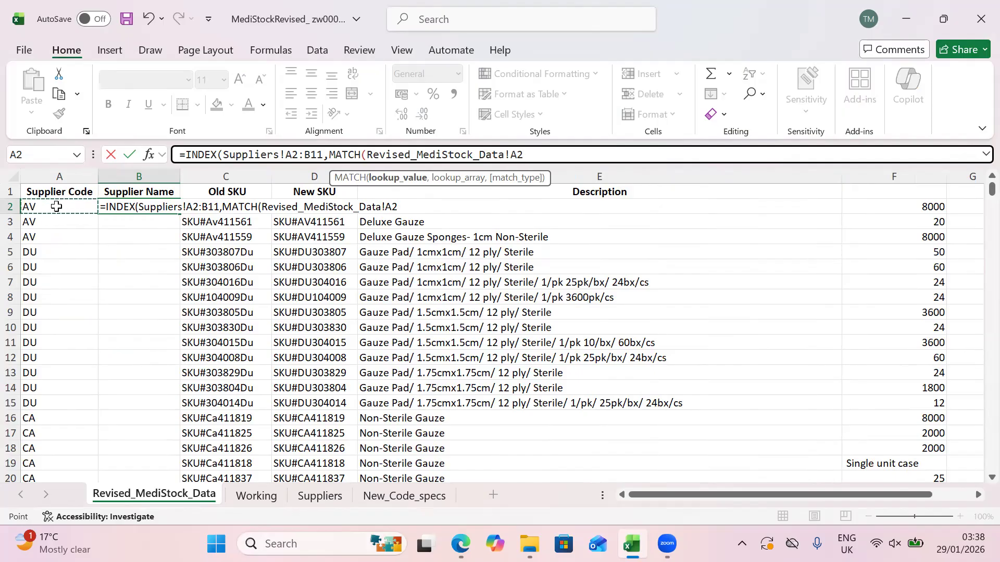
type(",")
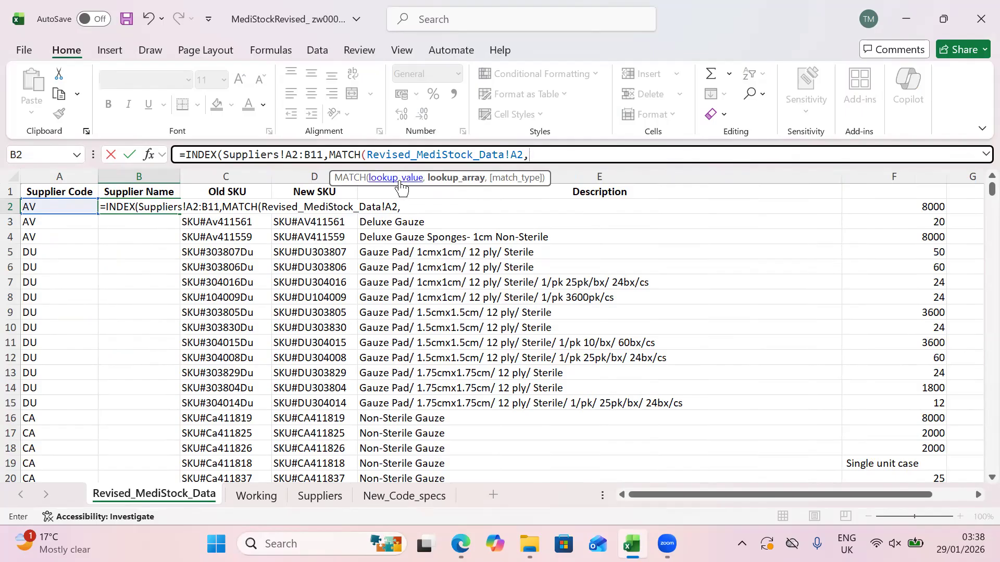
- Complete the nested MATCH with Suppliers!B2:B11 as lookup array and match type 0 for an exact match
left_click(326, 495)
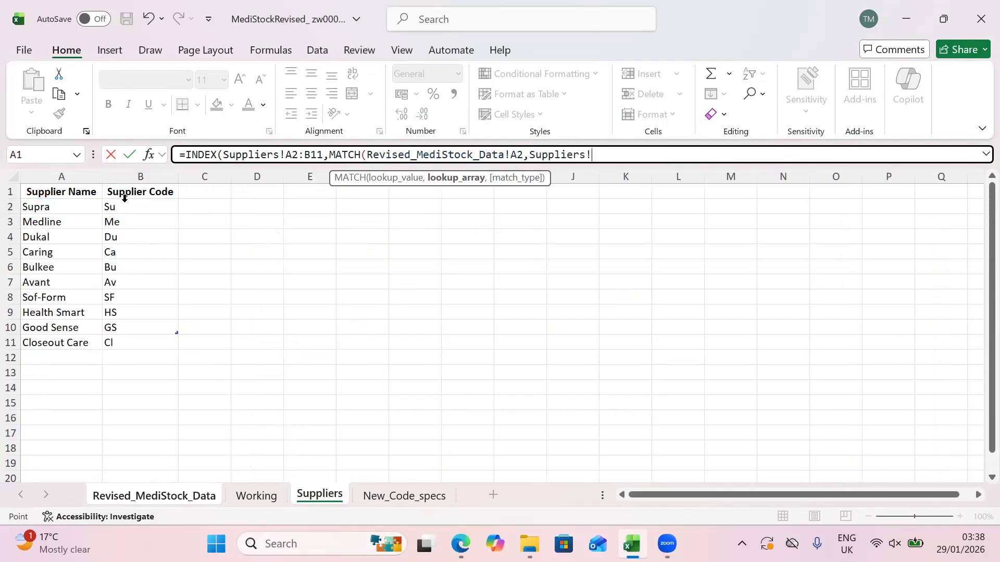
left_click_drag(124, 206, 141, 339)
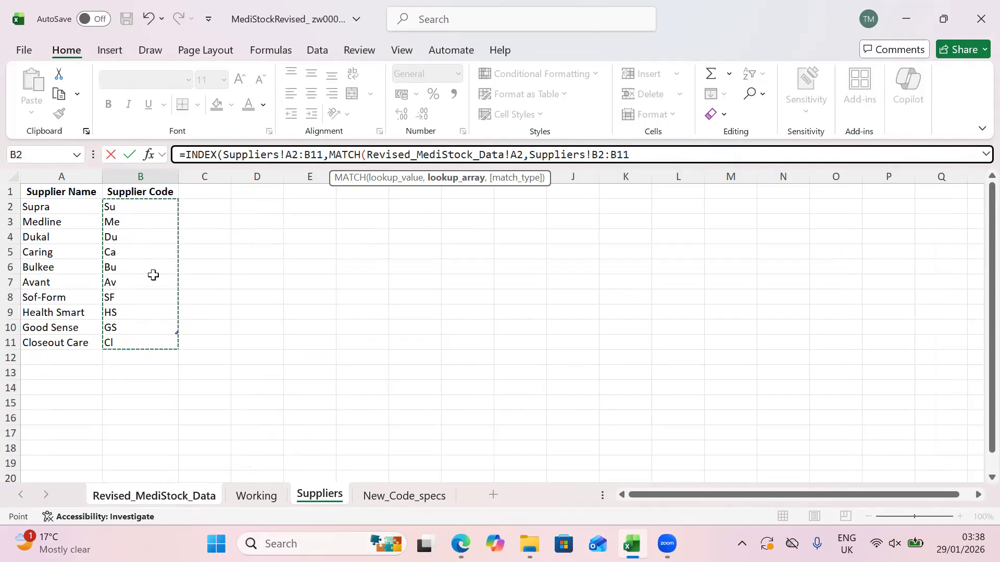
type(",")
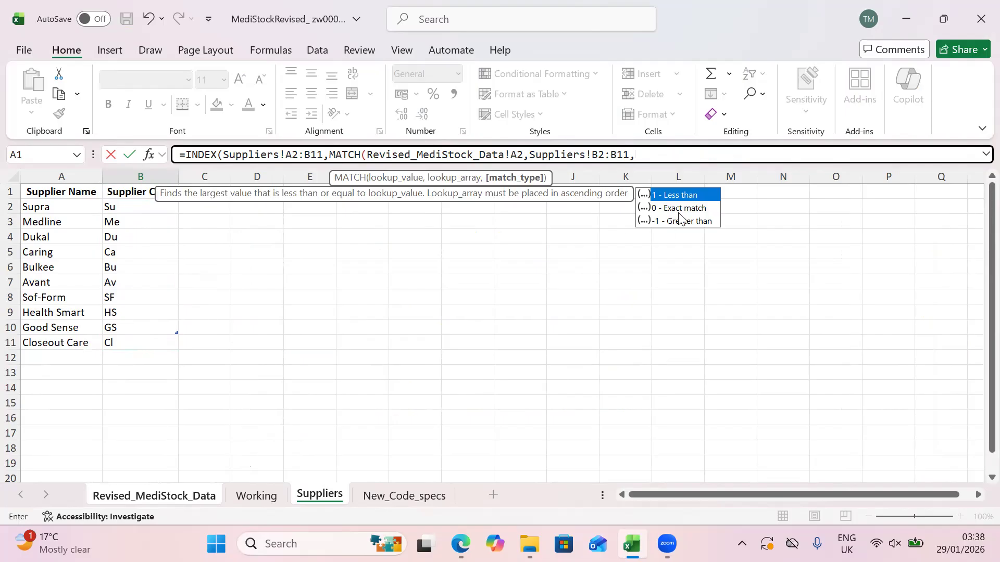
type("0")
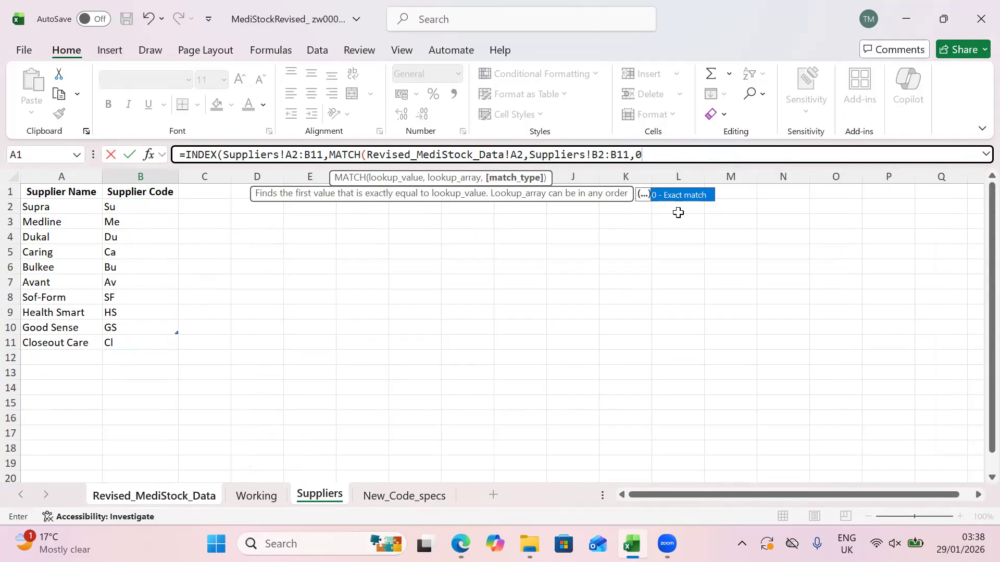
type(")")
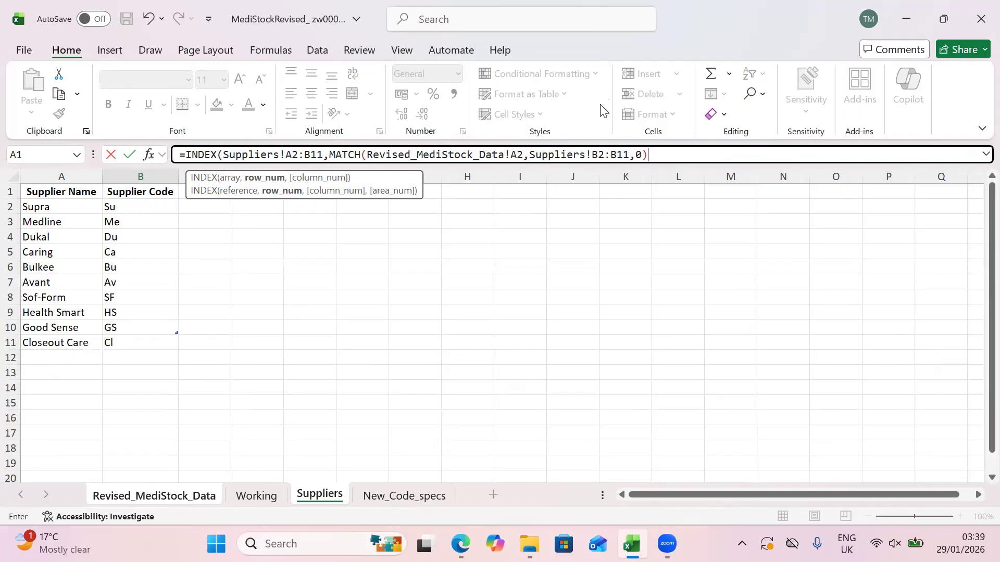
- Set the INDEX column number to 1, close the function, and make its array absolute as Suppliers!$A$2:$B$11
type(",1)")
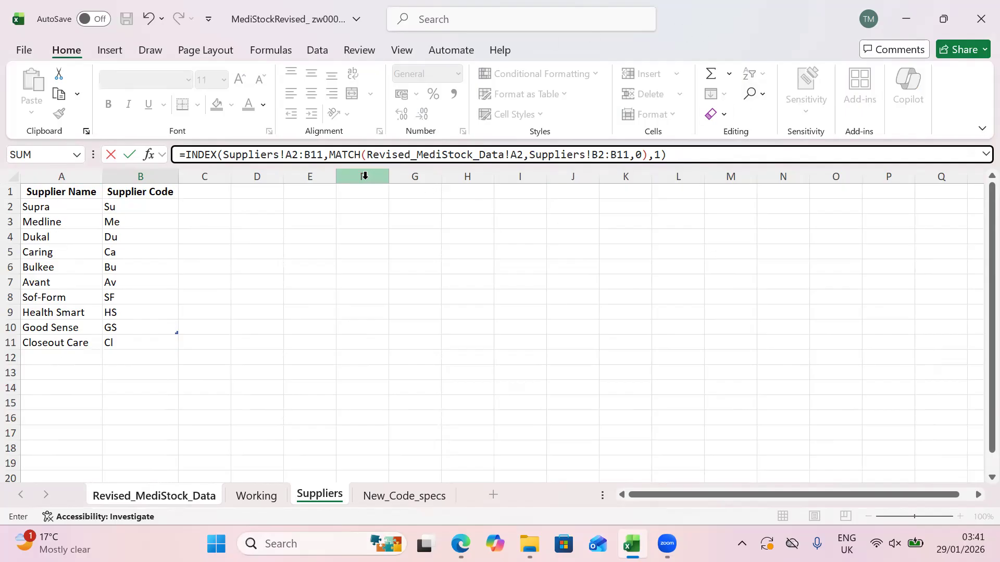
left_click(287, 156)
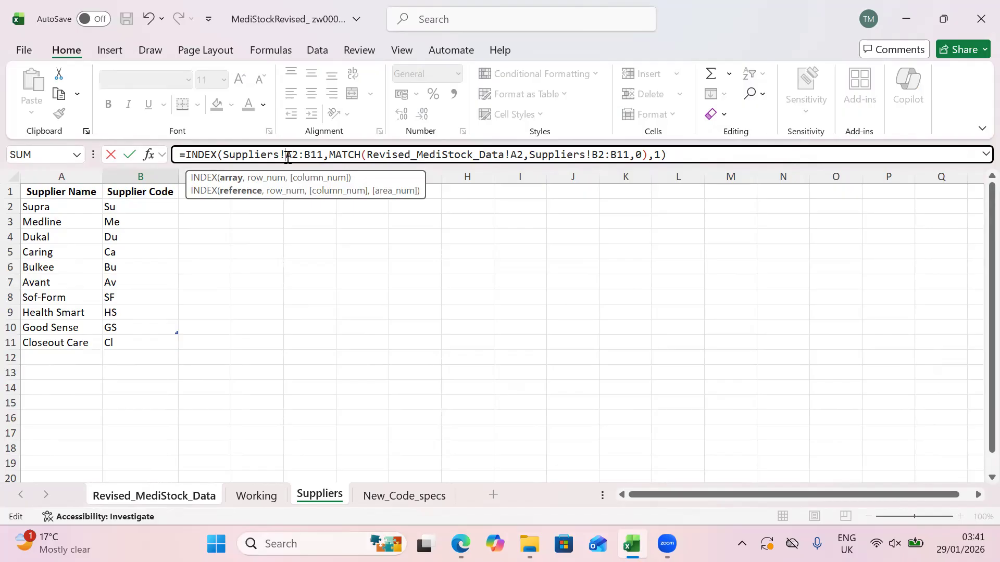
type("$")
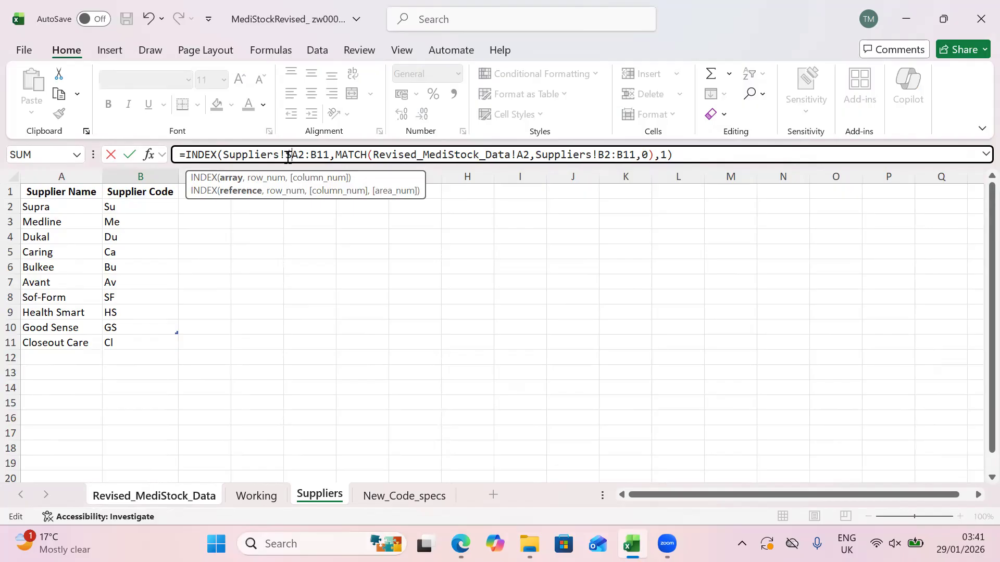
left_click(303, 156)
left_click(299, 156)
type("$")
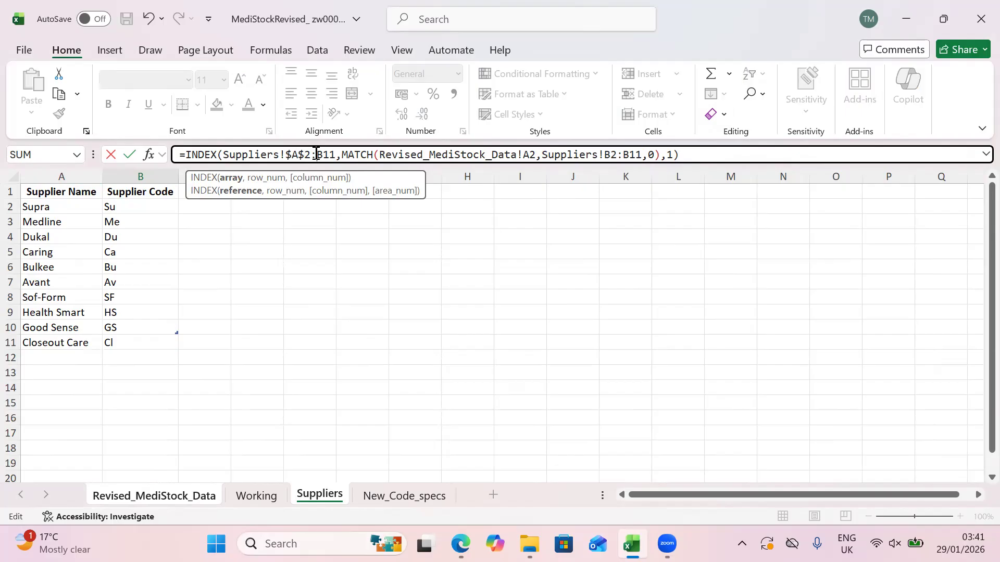
left_click(316, 155)
type("$")
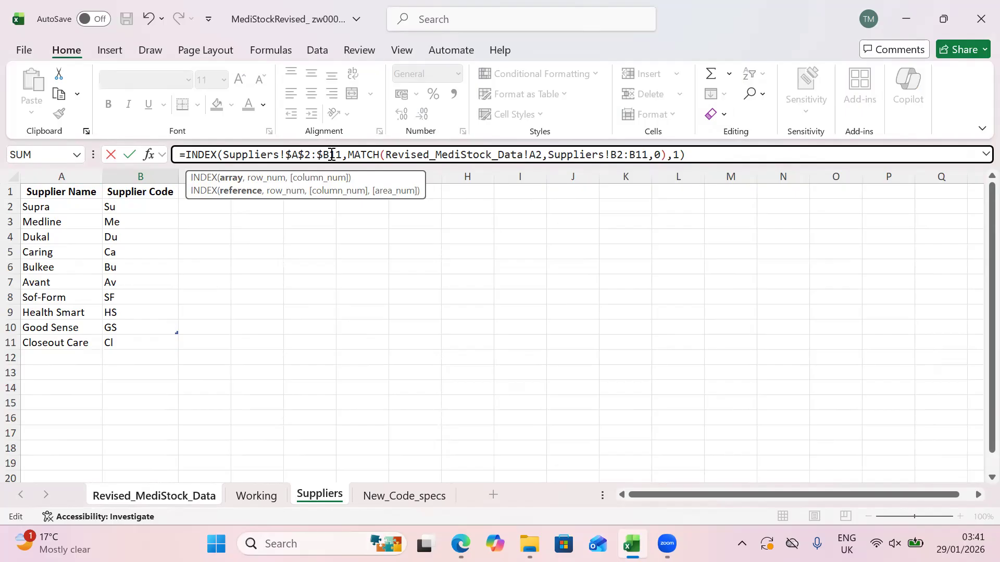
left_click(332, 155)
type("$")
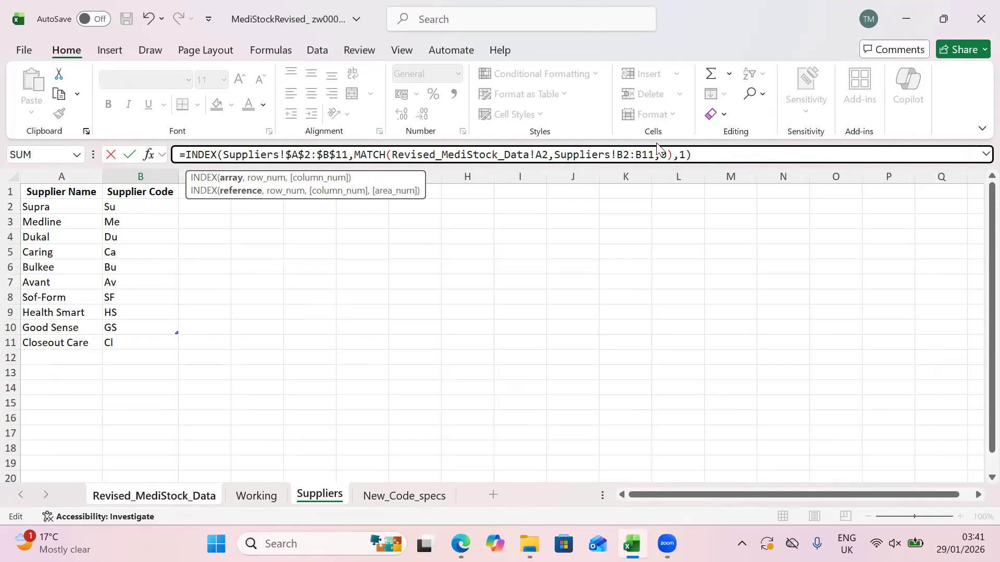
- Make the MATCH lookup array absolute as Suppliers!$B$2:$B$11 and enter the completed formula in B2
left_click(620, 155)
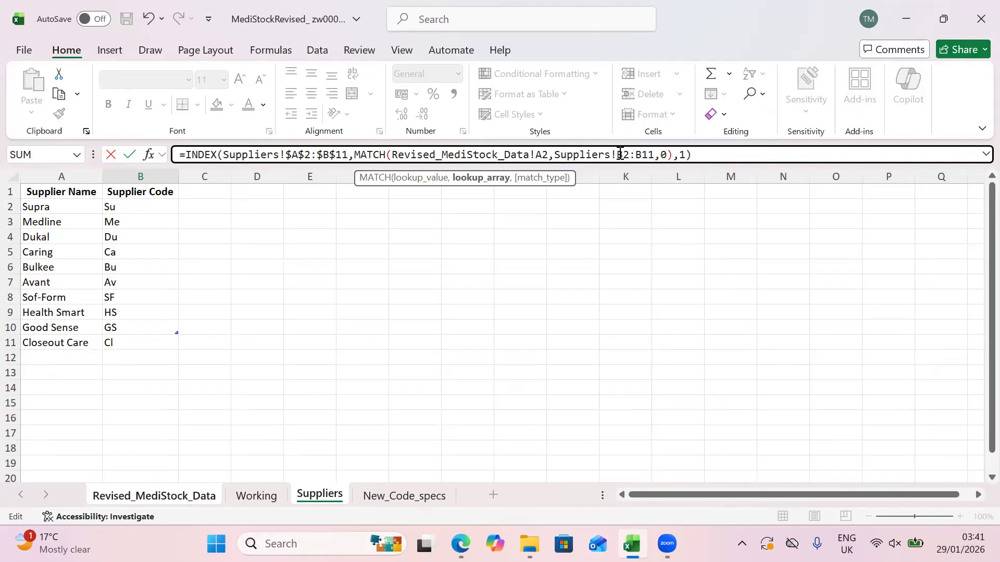
type("$")
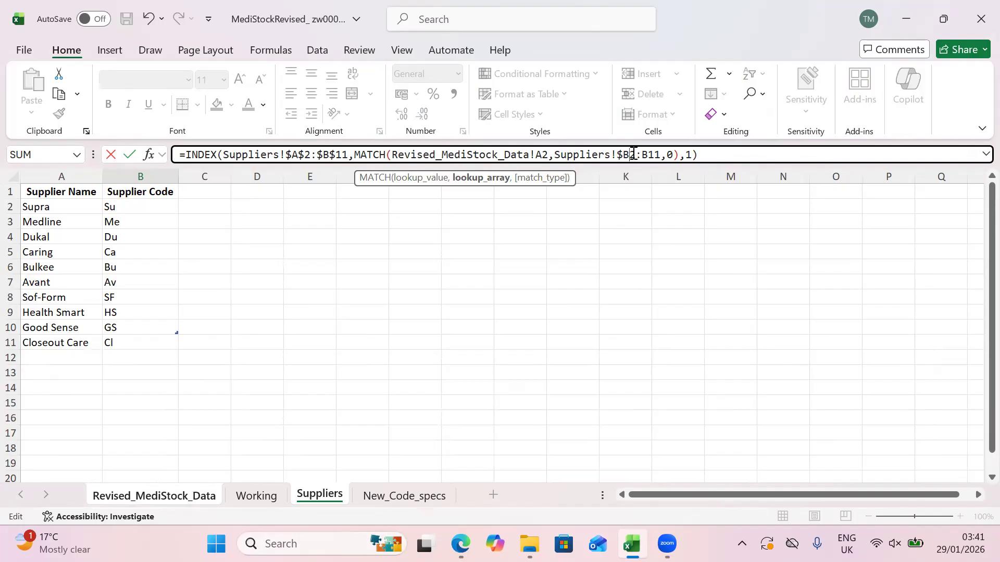
left_click(633, 155)
type("$")
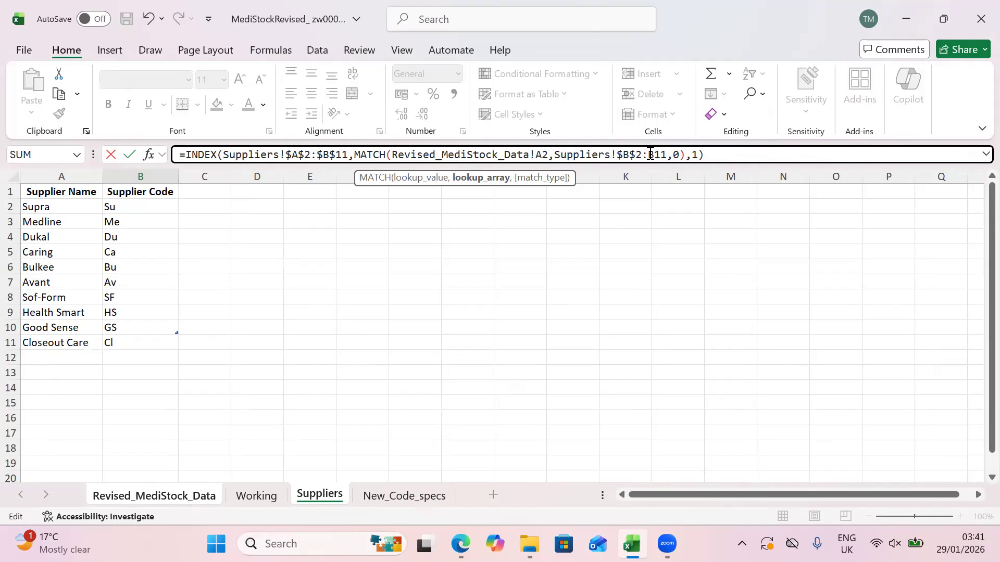
left_click(650, 154)
type("$")
left_click(665, 155)
type("$B$")
key("Return")
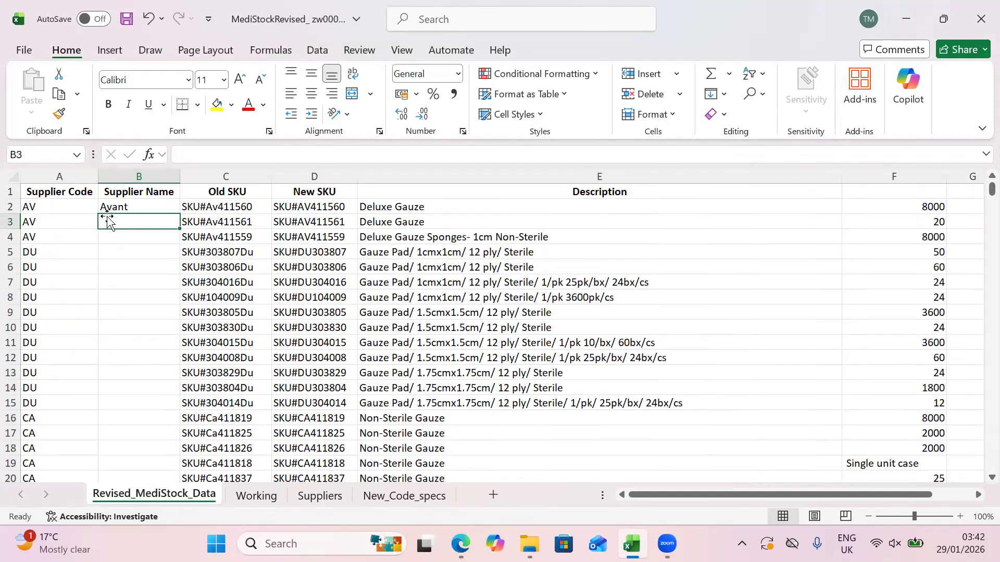
- Check the supplier name in B2 against the Suppliers sheet and fill its formula down the Supplier Name column
left_click(134, 203)
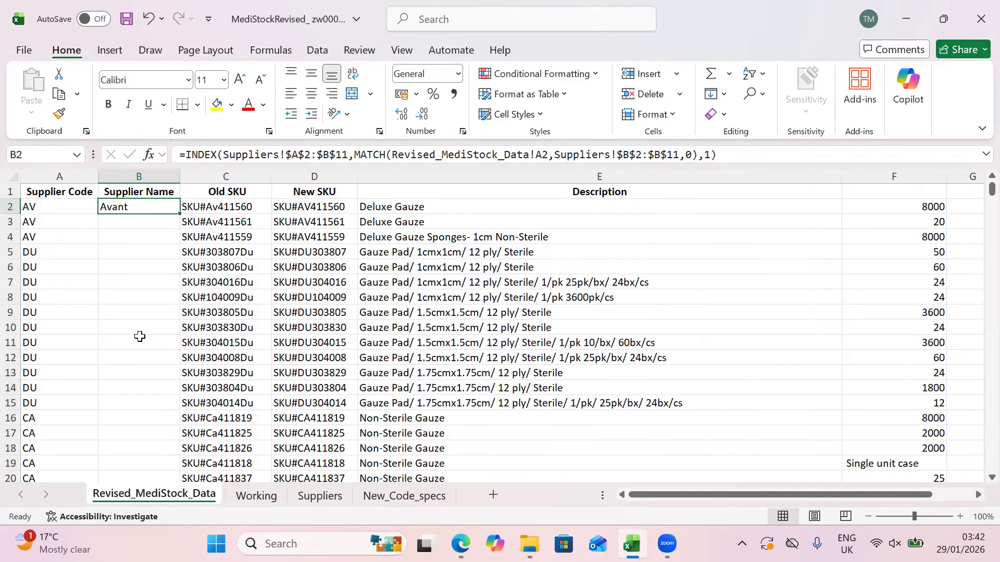
left_click(337, 496)
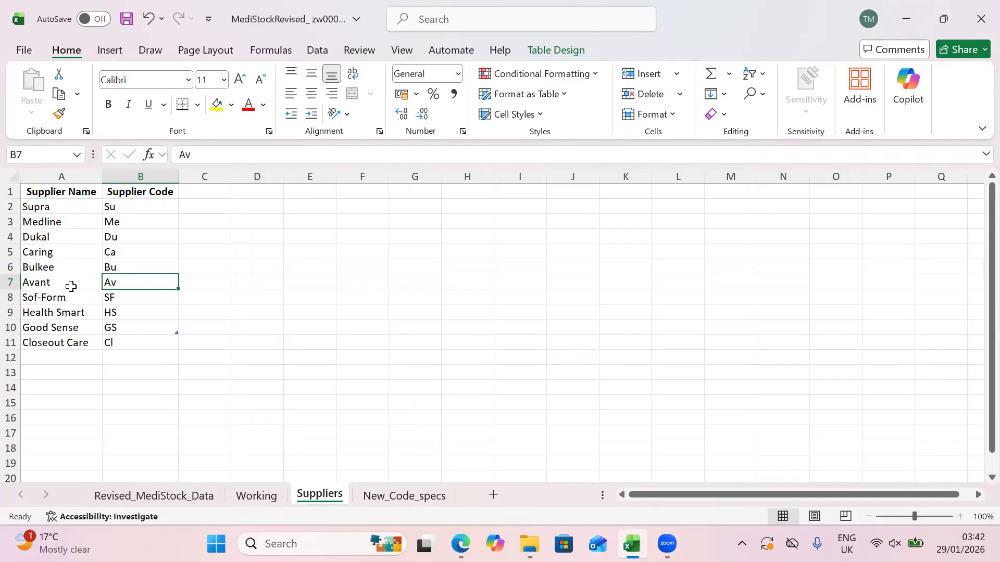
left_click(260, 501)
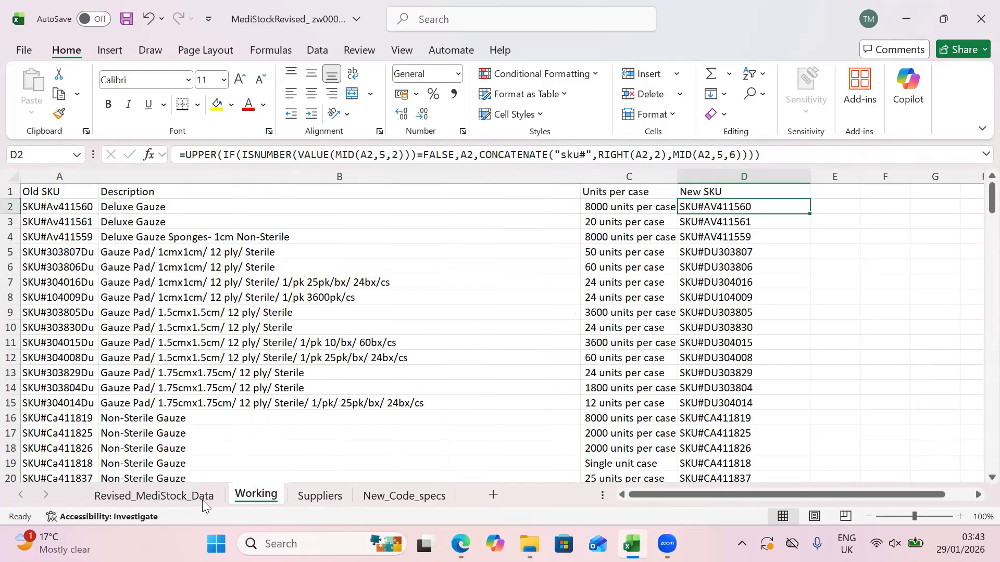
left_click(202, 500)
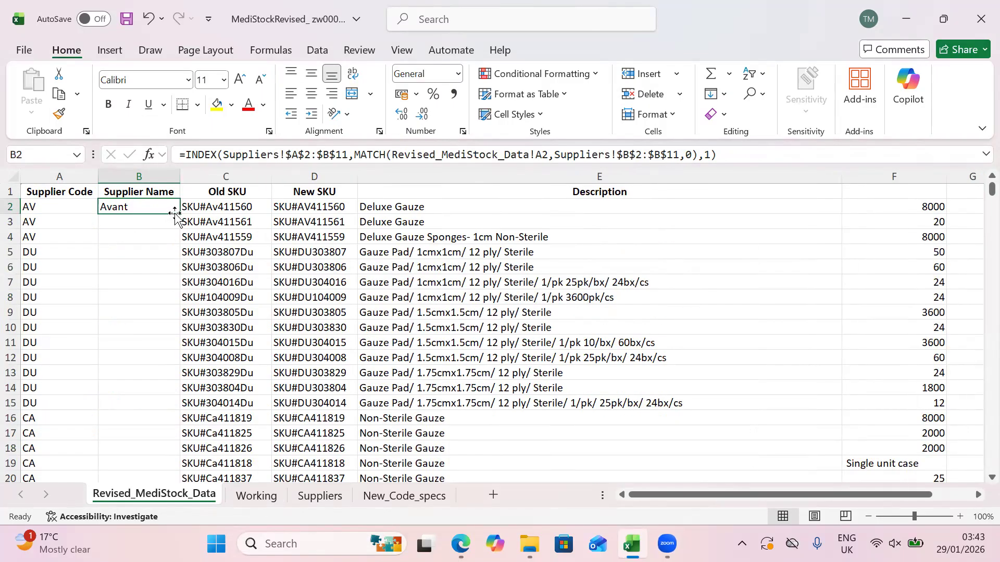
left_click_drag(180, 213, 181, 424)
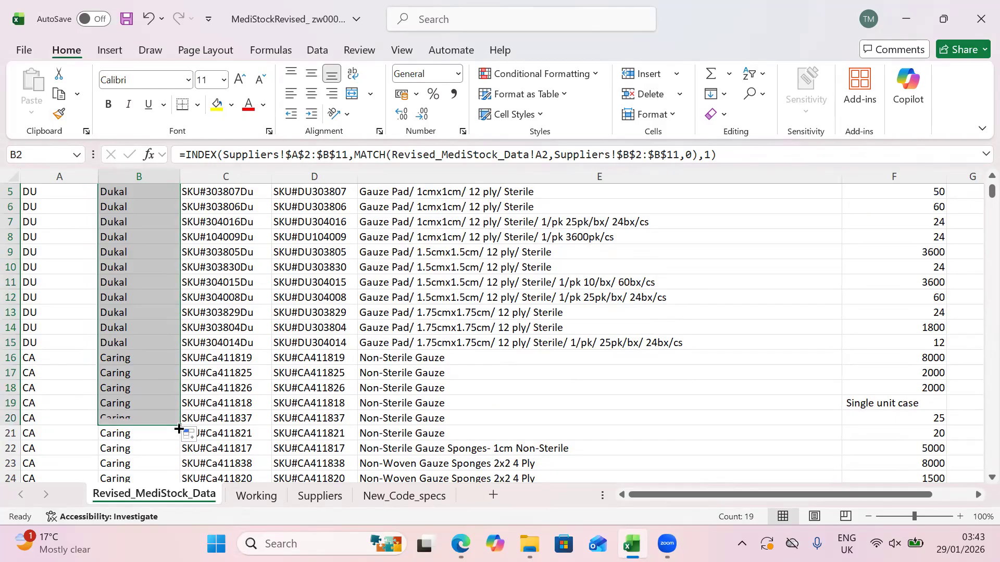
- Compare the filled supplier name in B13 of Revised_MediStock_Data with the entry for code Du on the Suppliers sheet
left_click(127, 308)
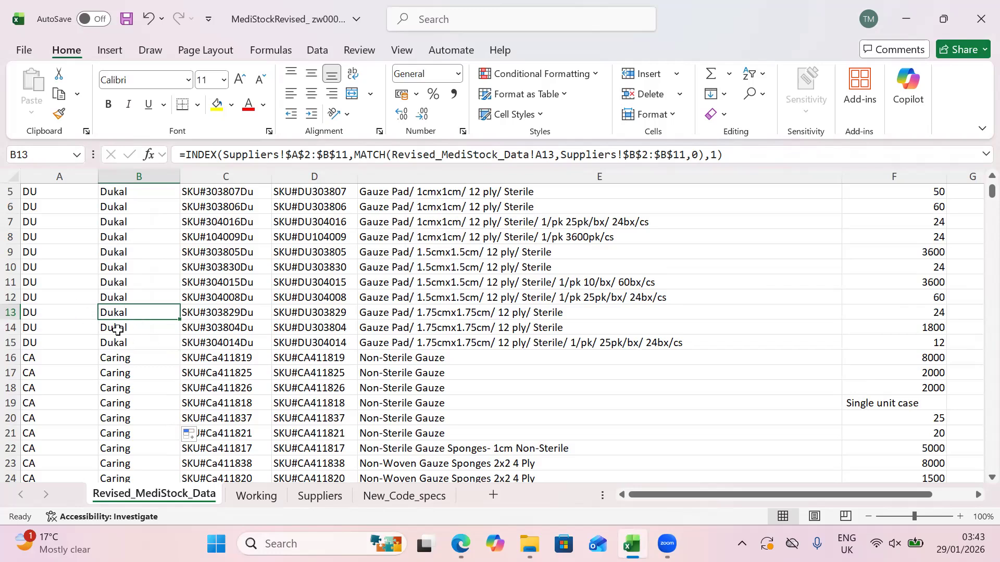
left_click(326, 485)
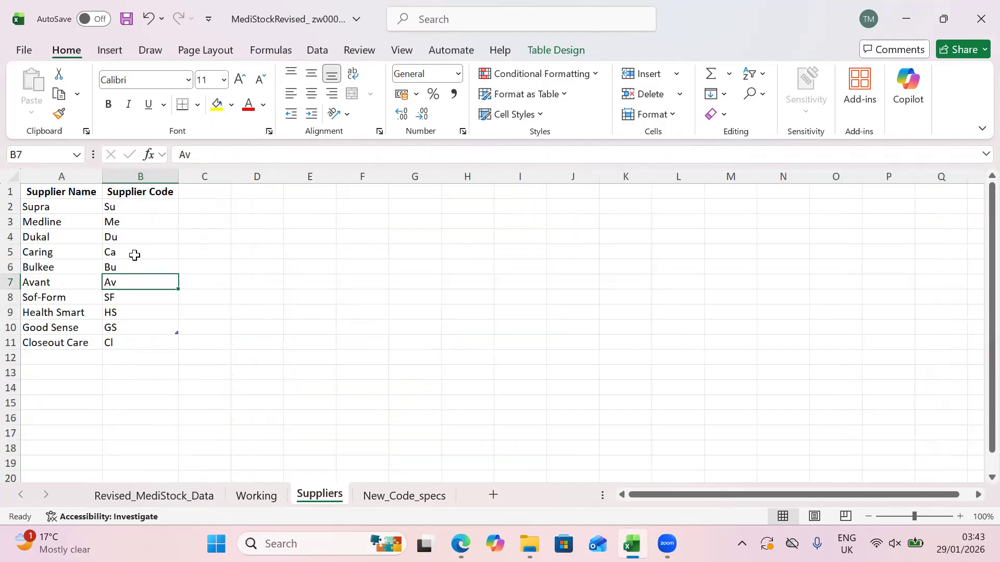
left_click(132, 236)
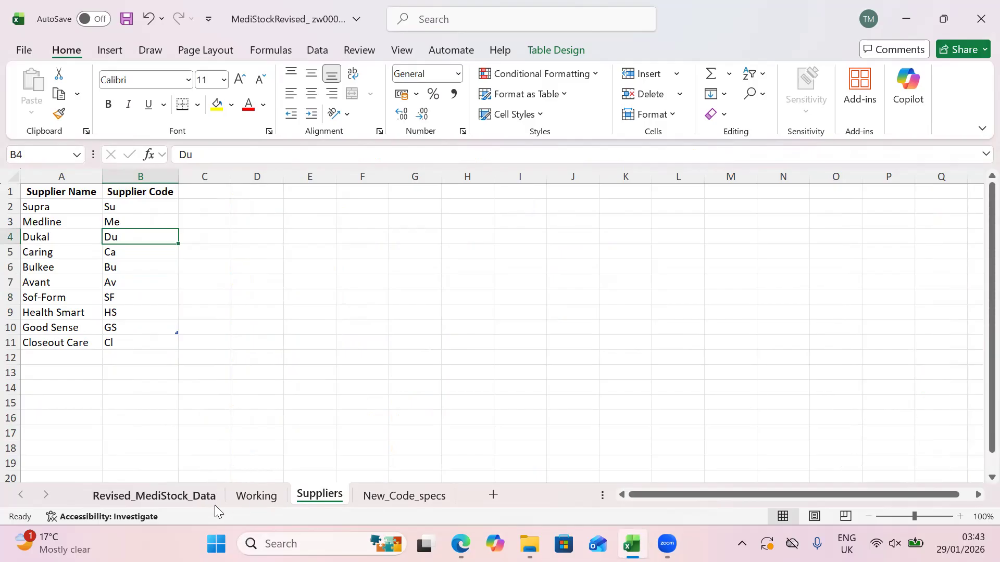
left_click(186, 494)
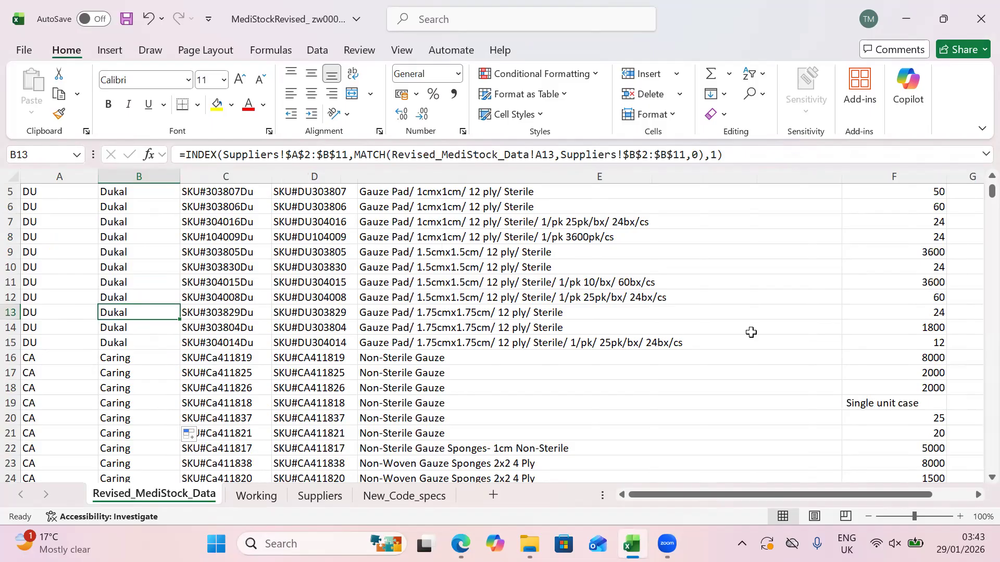
scroll(977, 180, "up", 2)
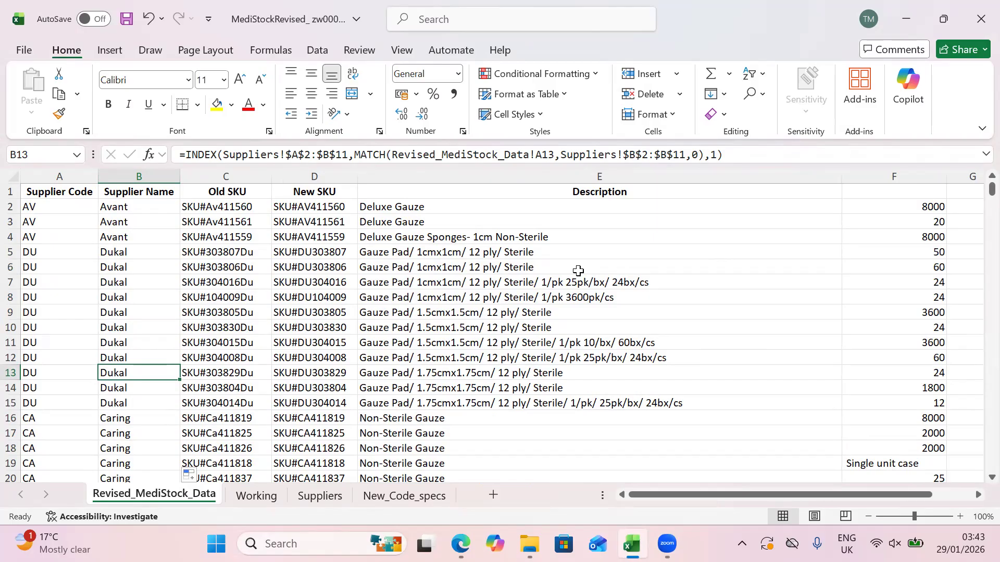
left_click(571, 112)
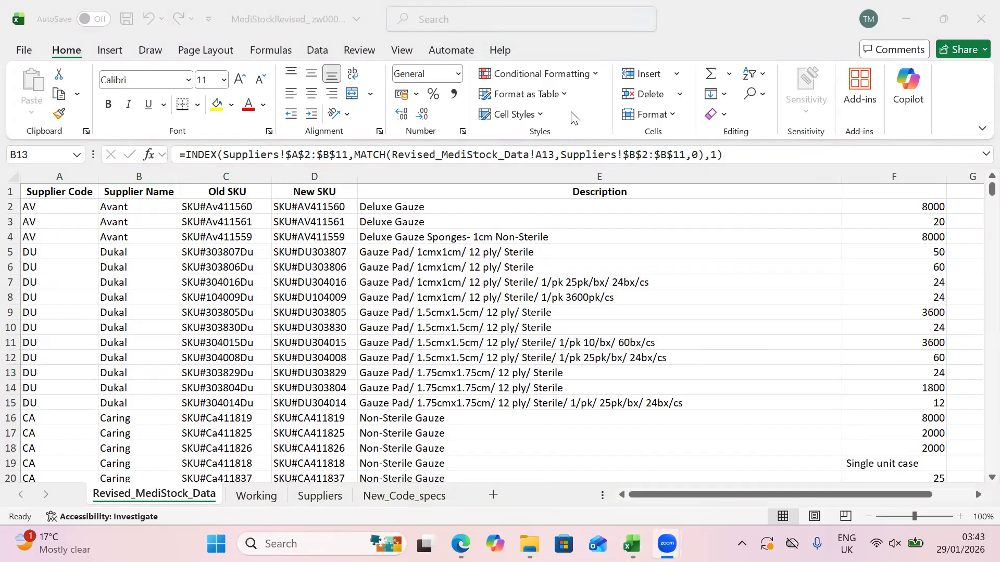